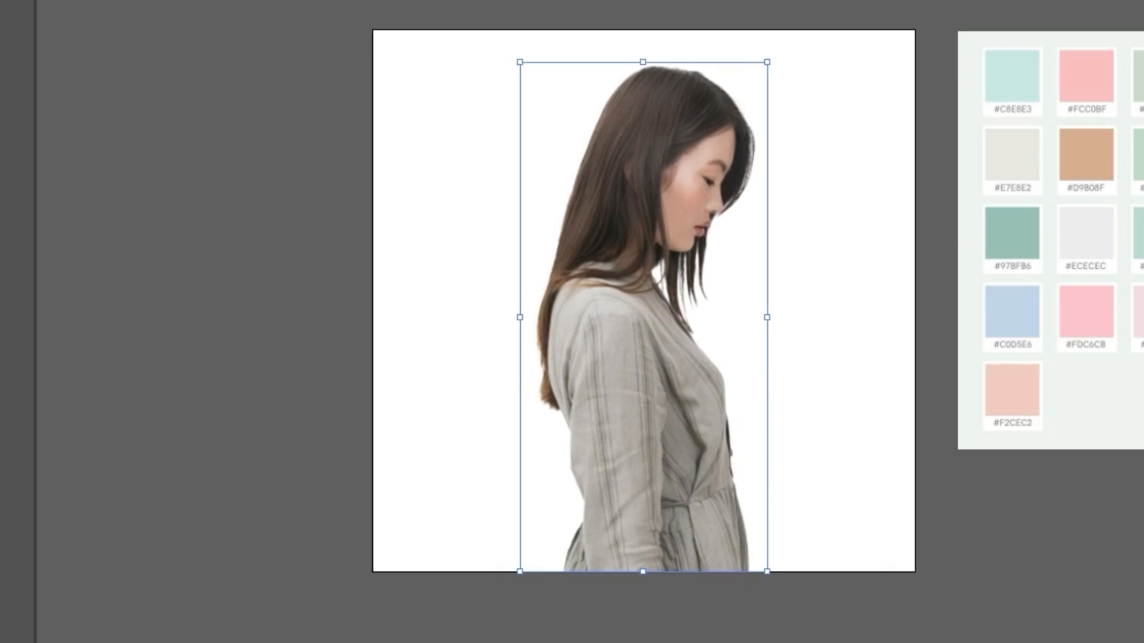
Step: Draw a looping freehand curve across the artboard and around the woman with the Pencil tool, using no fill and a black stroke
{"action": "left_click", "coordinate": [392, 217]}
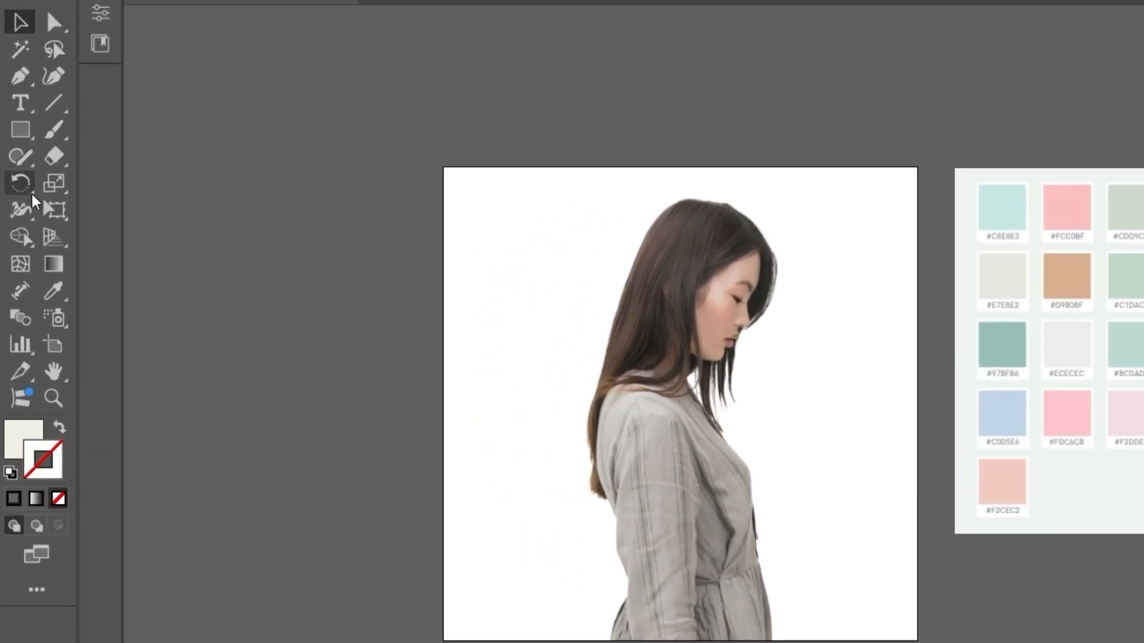
{"action": "left_click_drag", "start_coordinate": [21, 156], "coordinate": [108, 182]}
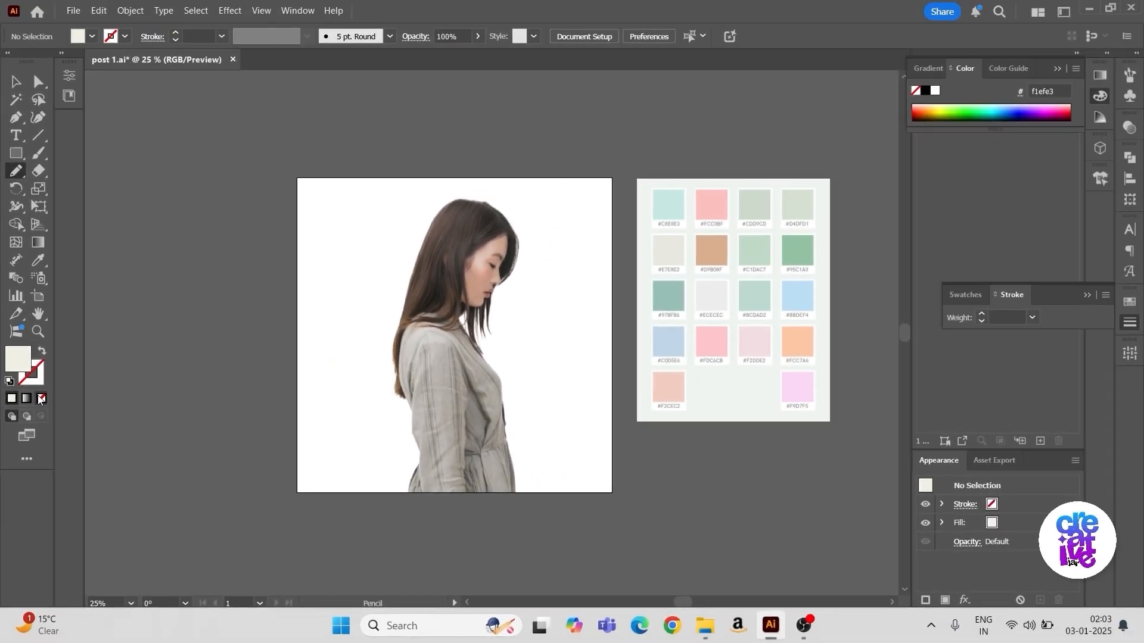
{"action": "left_click", "coordinate": [47, 382]}
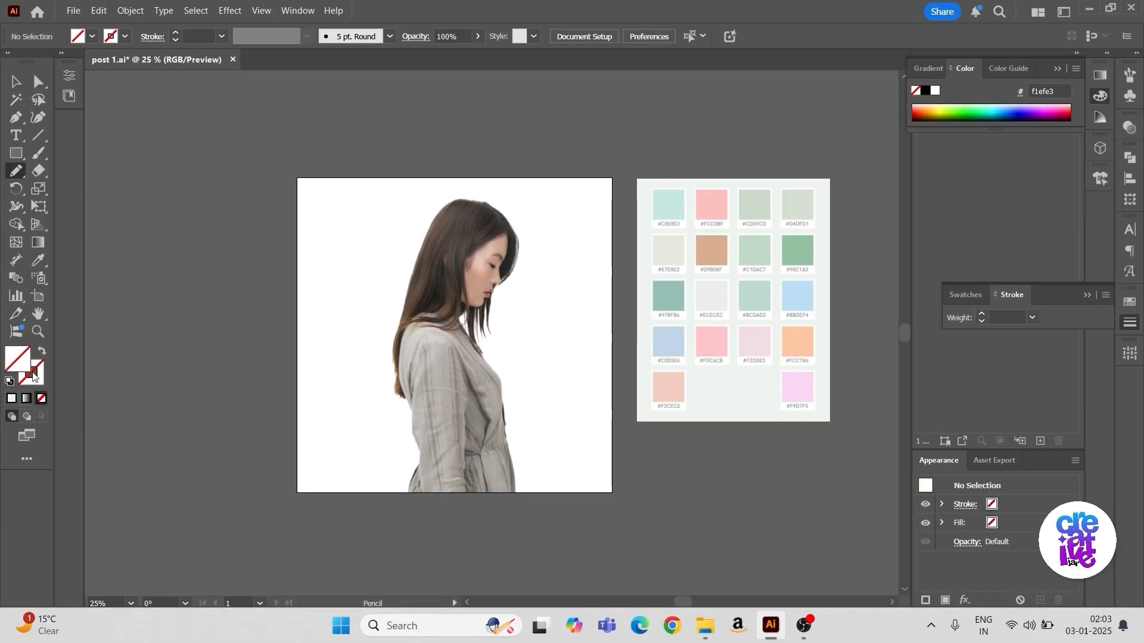
{"action": "left_click", "coordinate": [1130, 302]}
{"action": "left_click", "coordinate": [975, 342]}
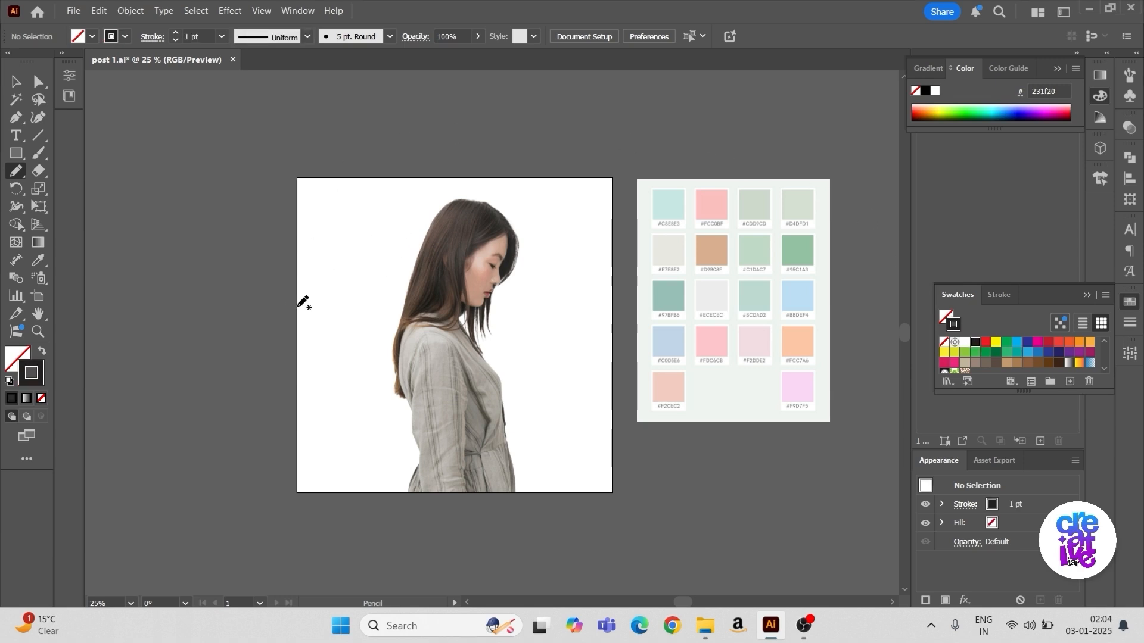
{"action": "mouse_move", "coordinate": [266, 255]}
{"action": "left_mouse_down"}
{"action": "mouse_move", "coordinate": [350, 157]}
{"action": "mouse_move", "coordinate": [283, 194]}
{"action": "mouse_move", "coordinate": [362, 294]}
{"action": "mouse_move", "coordinate": [519, 294]}
{"action": "mouse_move", "coordinate": [467, 157]}
{"action": "mouse_move", "coordinate": [382, 279]}
{"action": "mouse_move", "coordinate": [536, 399]}
{"action": "mouse_move", "coordinate": [665, 313]}
{"action": "mouse_move", "coordinate": [505, 382]}
{"action": "mouse_move", "coordinate": [241, 422]}
{"action": "mouse_move", "coordinate": [344, 337]}
{"action": "mouse_move", "coordinate": [549, 498]}
{"action": "mouse_move", "coordinate": [740, 507]}
{"action": "left_mouse_up"}
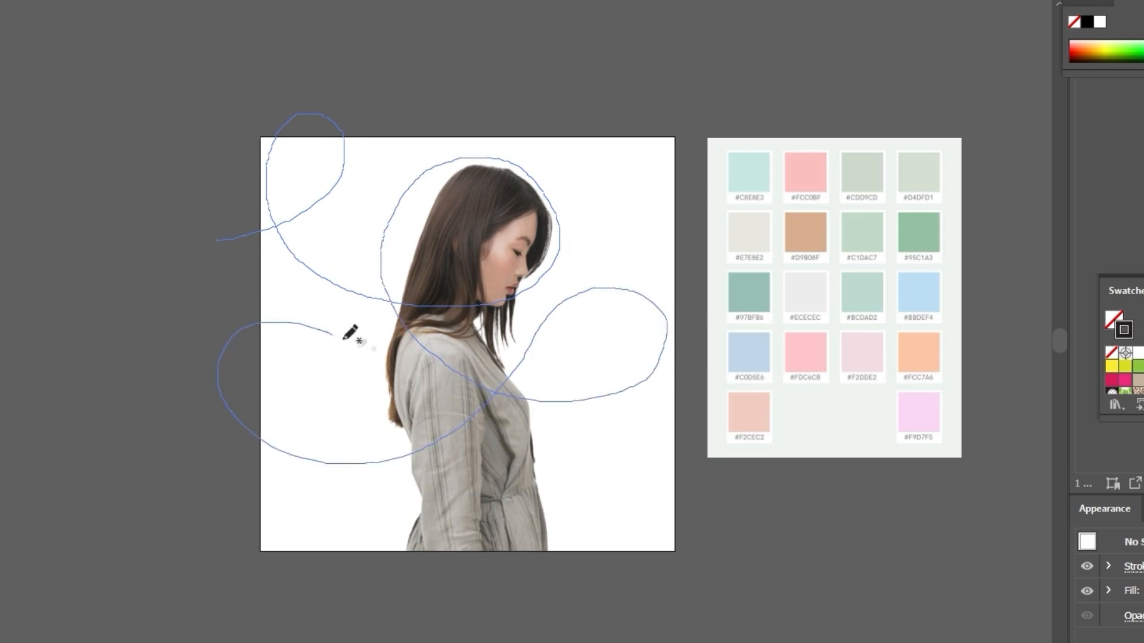
{"action": "key", "text": "v"}
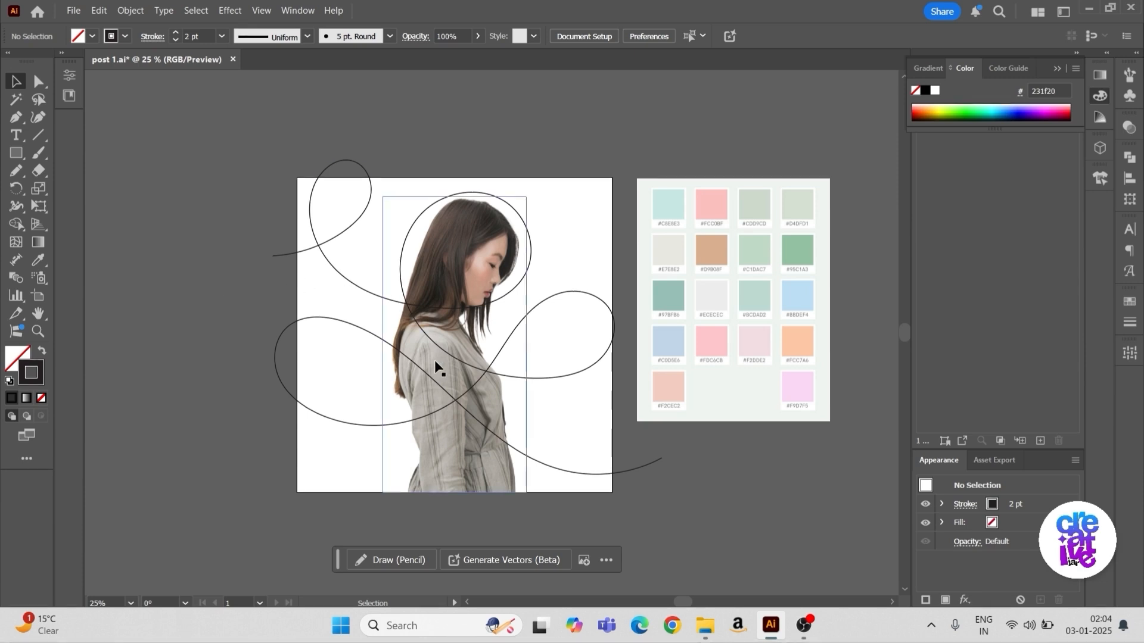
Step: Move the woman's image to the top of Layer 1 so it sits in front of the curve
{"action": "left_click", "coordinate": [443, 454]}
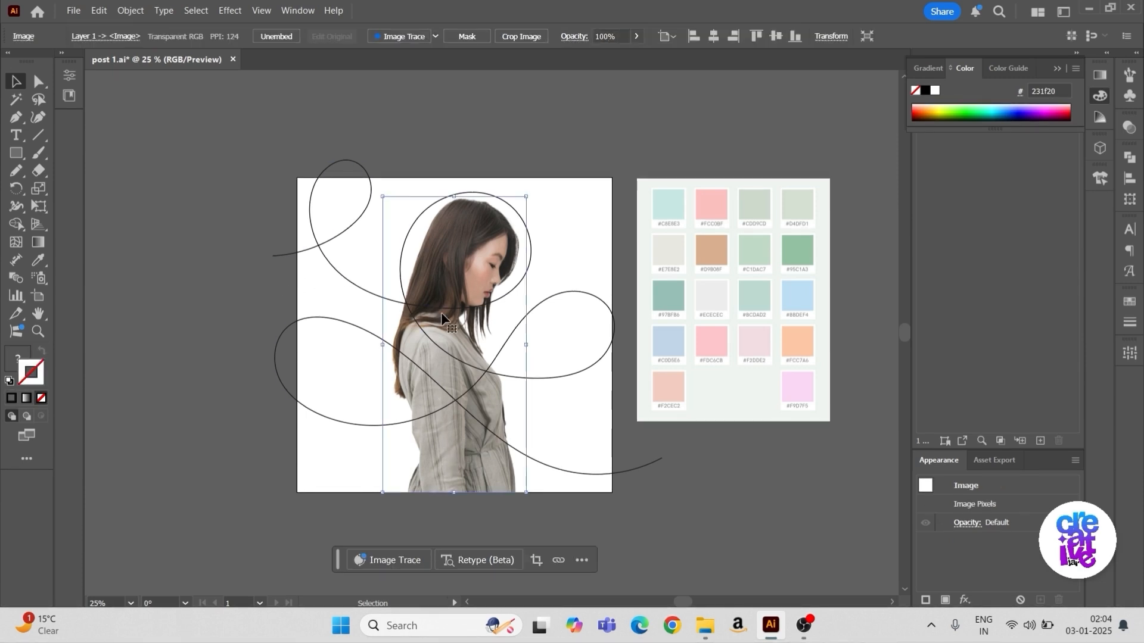
{"action": "left_click", "coordinate": [1058, 67]}
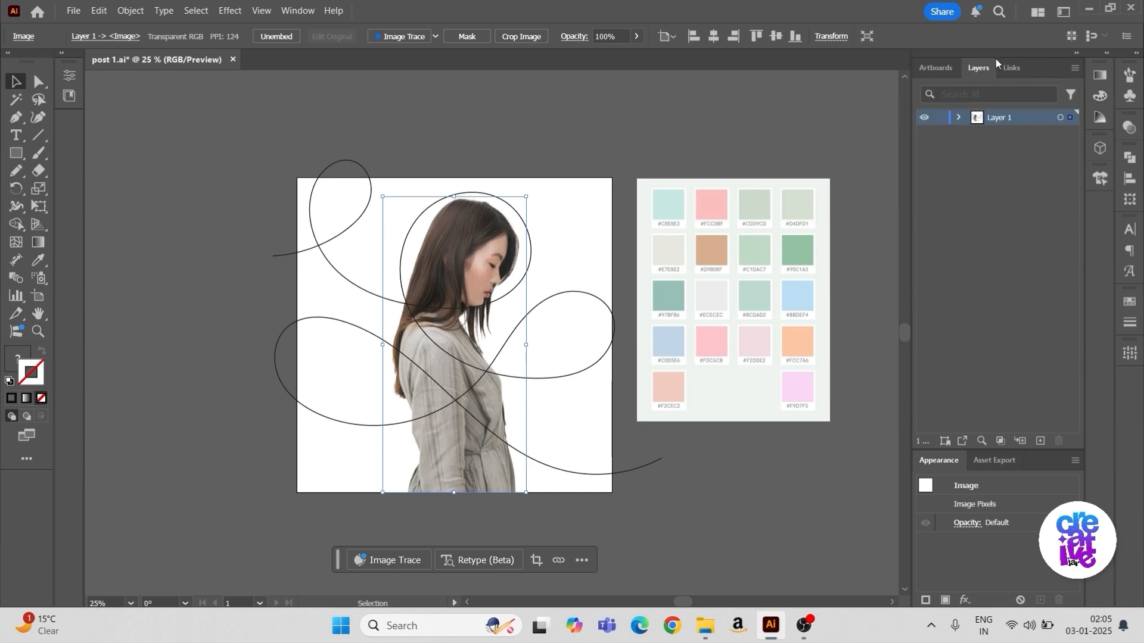
{"action": "left_click", "coordinate": [959, 118]}
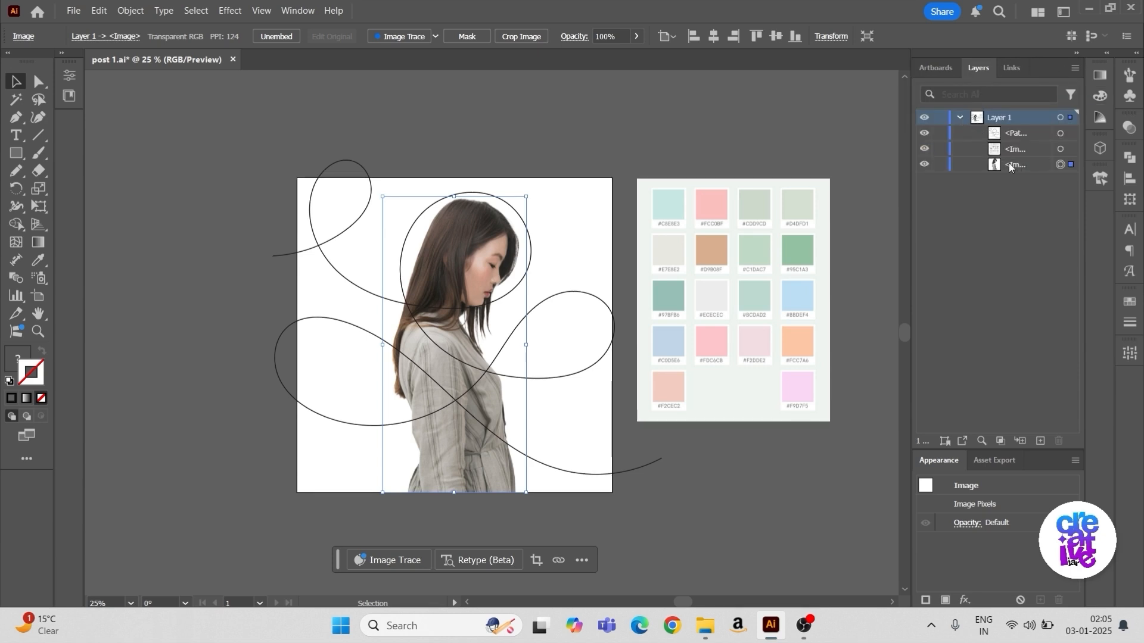
{"action": "left_click_drag", "start_coordinate": [1015, 165], "coordinate": [1015, 126]}
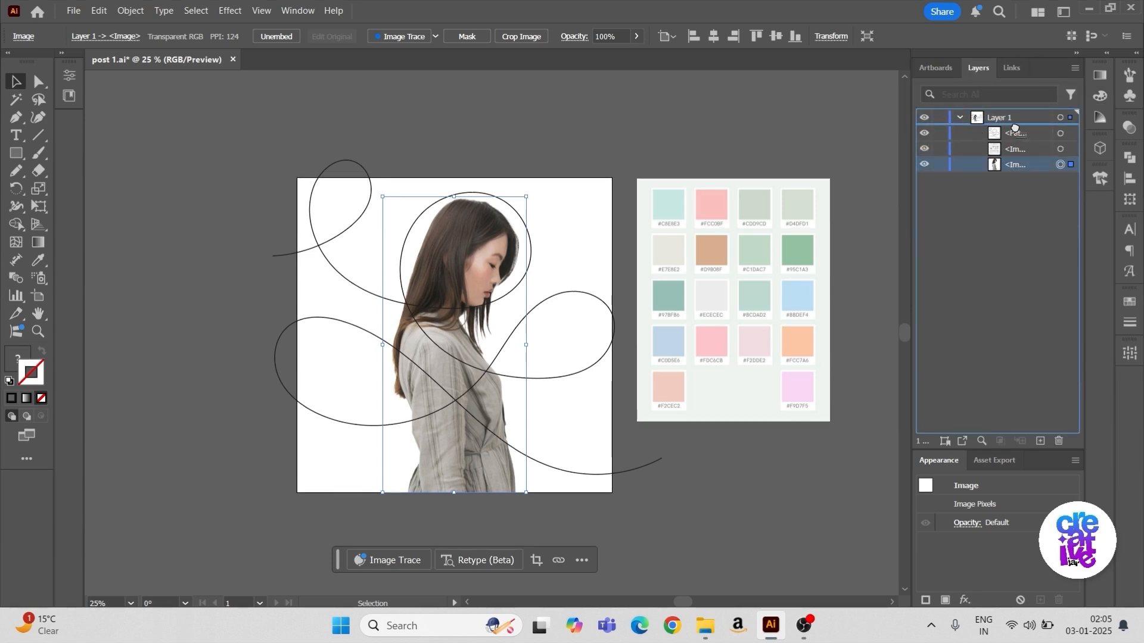
{"action": "left_click", "coordinate": [438, 118]}
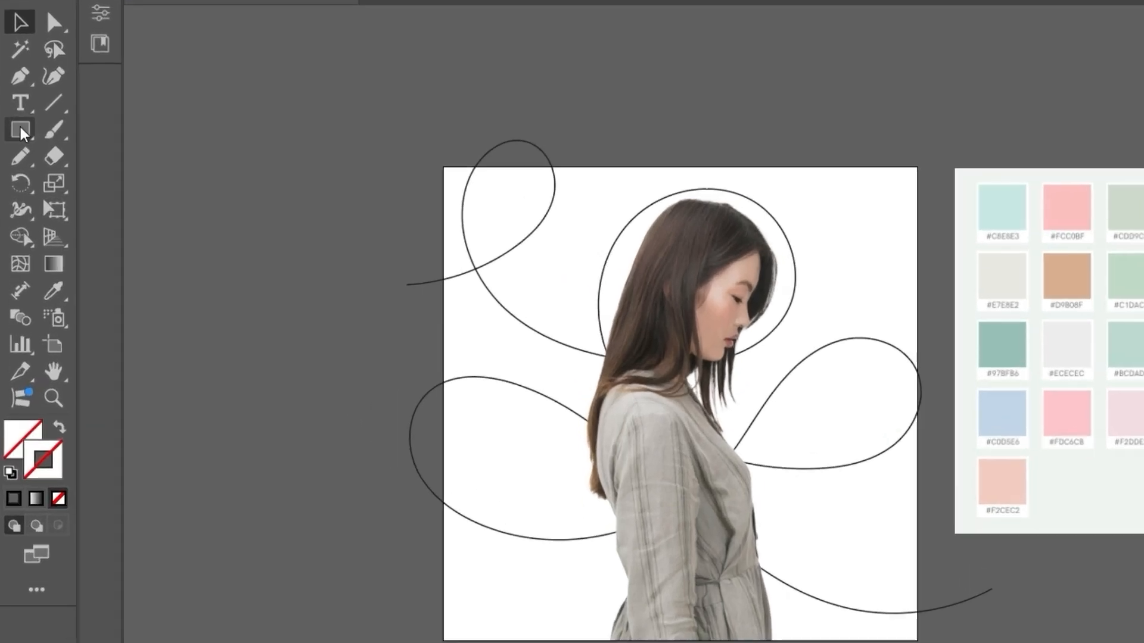
Step: Draw a small circle above the artboard with the Ellipse tool and give it a black fill with no stroke
{"action": "right_click", "coordinate": [20, 132]}
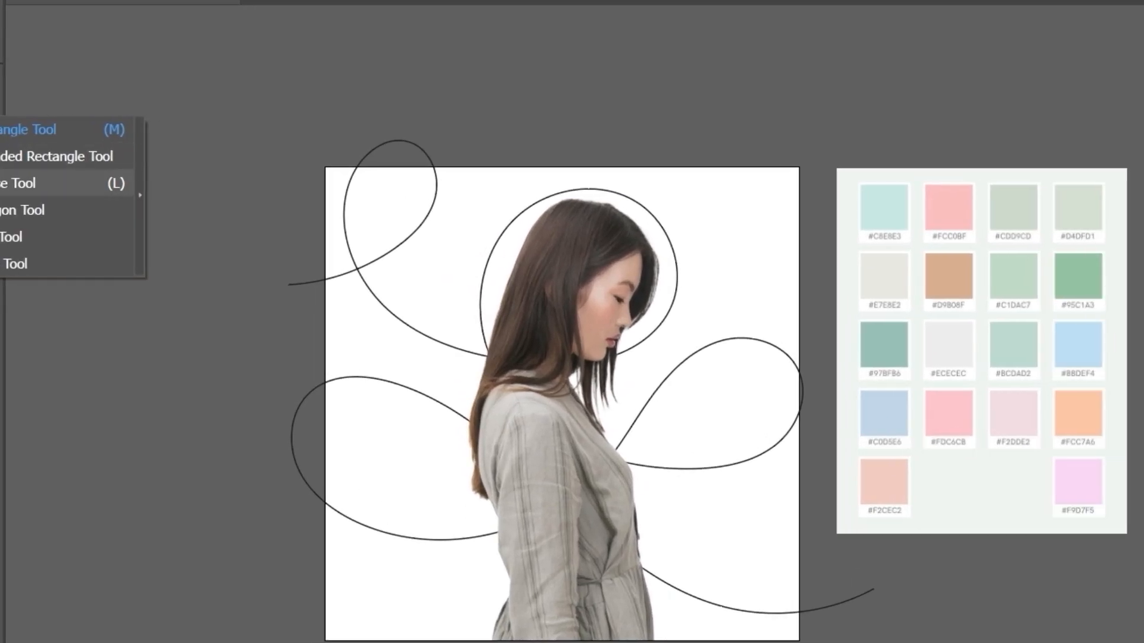
{"action": "left_click", "coordinate": [116, 184]}
{"action": "left_click_drag", "start_coordinate": [613, 74], "coordinate": [633, 76]}
{"action": "left_click_drag", "start_coordinate": [486, 75], "coordinate": [496, 81]}
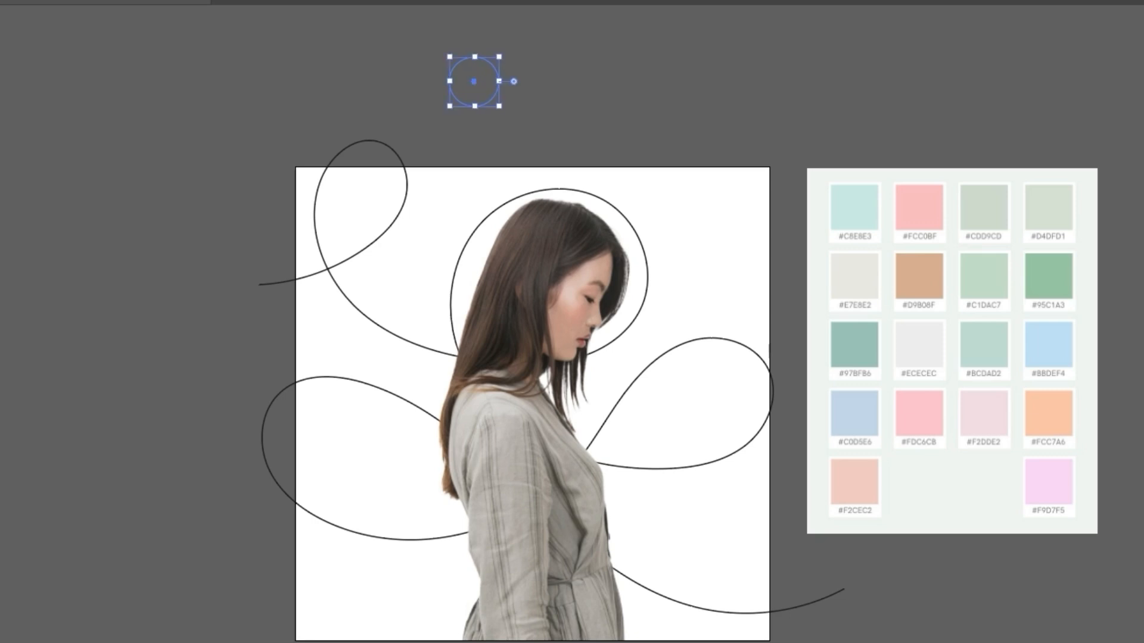
{"action": "key", "text": "shift+x"}
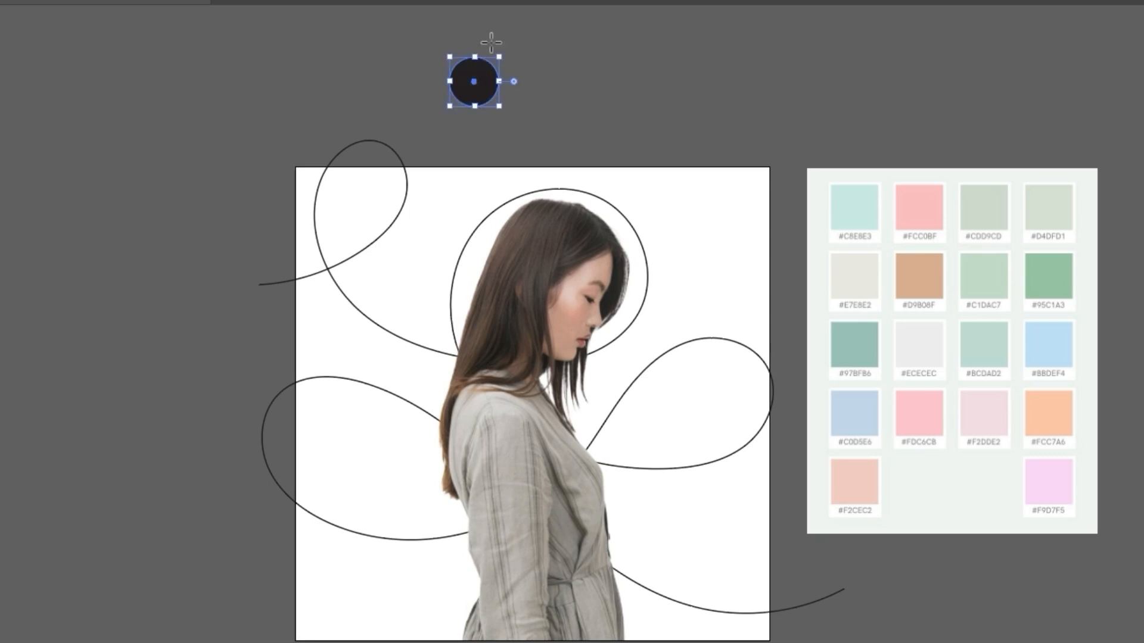
{"action": "left_click", "coordinate": [876, 77]}
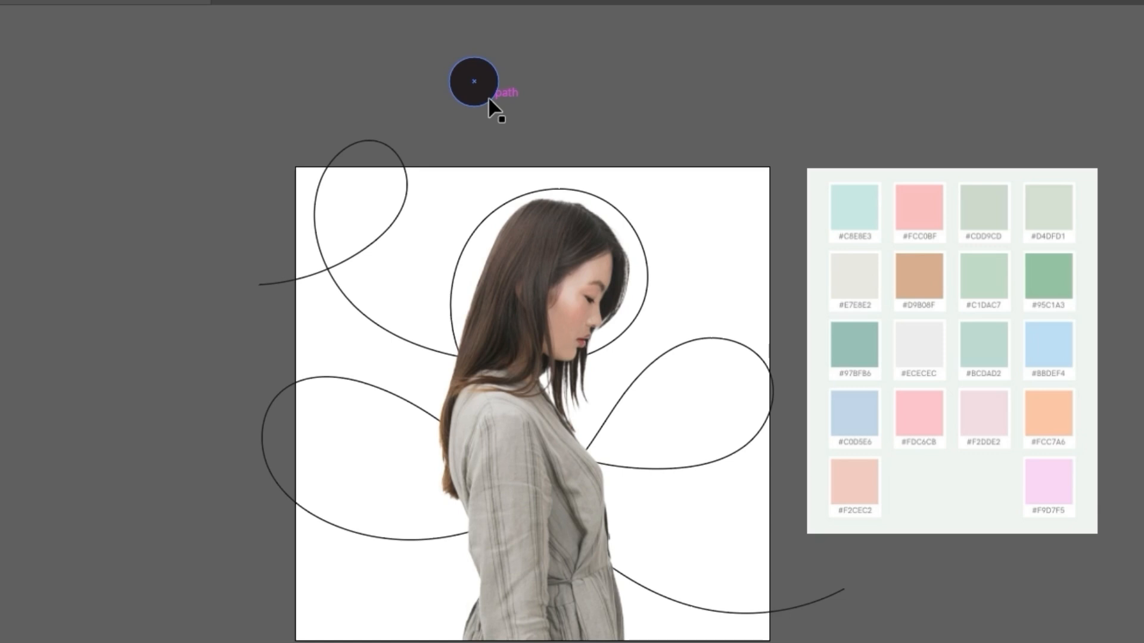
Step: Duplicate the black circle horizontally at equal spacing to make a row of seven circles
{"action": "left_click_drag", "start_coordinate": [489, 99], "coordinate": [567, 99]}
{"action": "key", "text": "ctrl+d"}
{"action": "key", "text": "ctrl+d"}
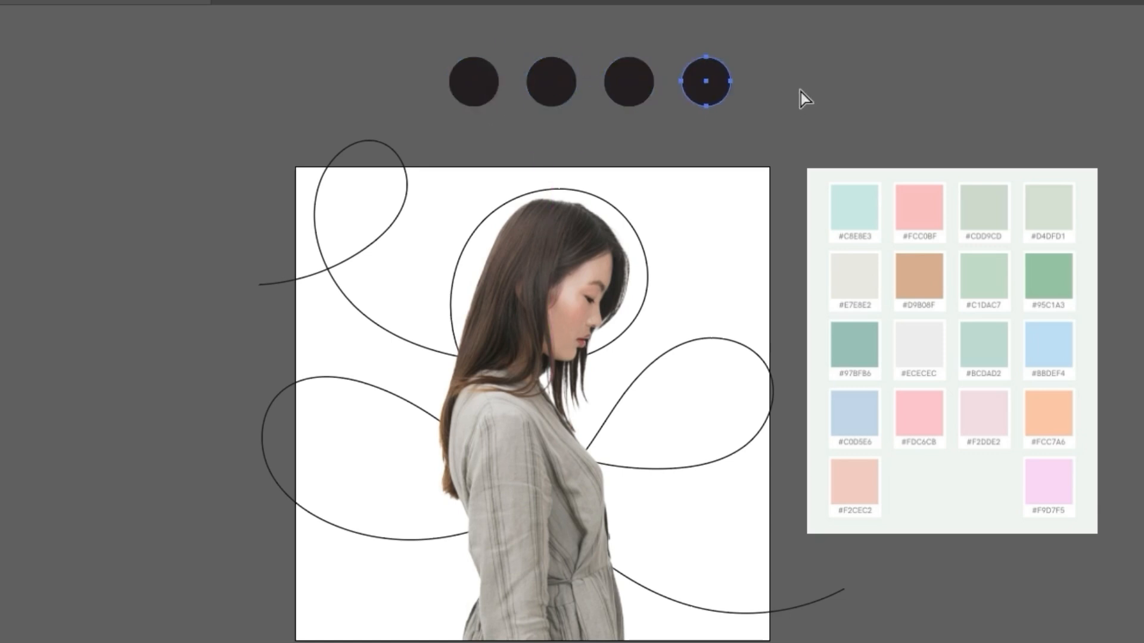
{"action": "key", "text": "ctrl+d"}
{"action": "key", "text": "ctrl+d"}
{"action": "key", "text": "ctrl+d"}
{"action": "left_click", "coordinate": [381, 56]}
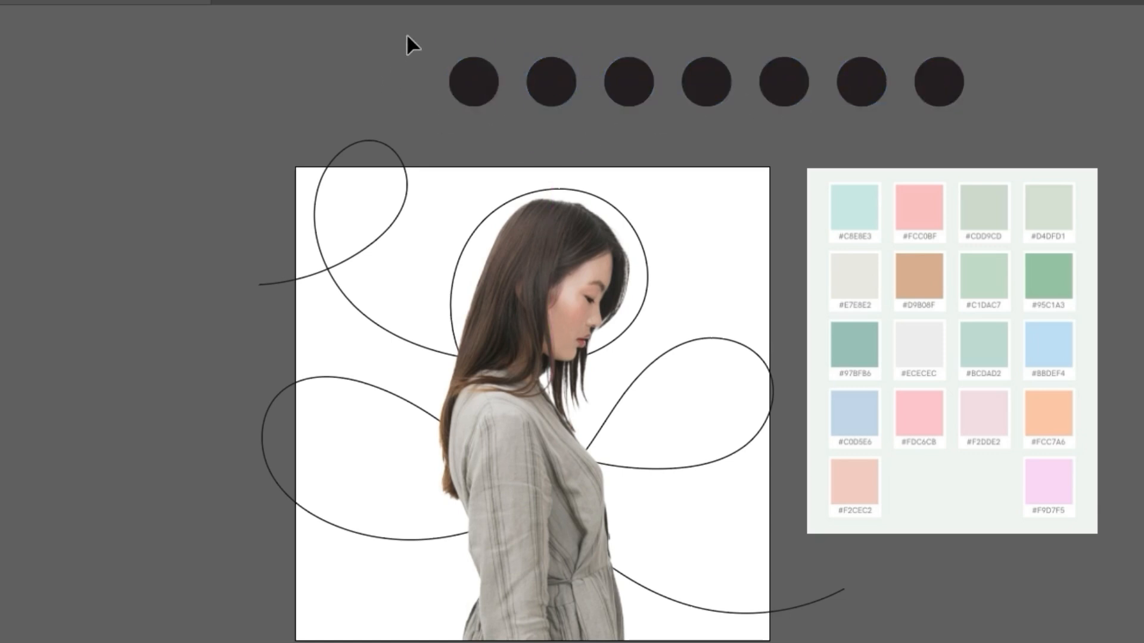
{"action": "left_click_drag", "start_coordinate": [502, 46], "coordinate": [978, 88]}
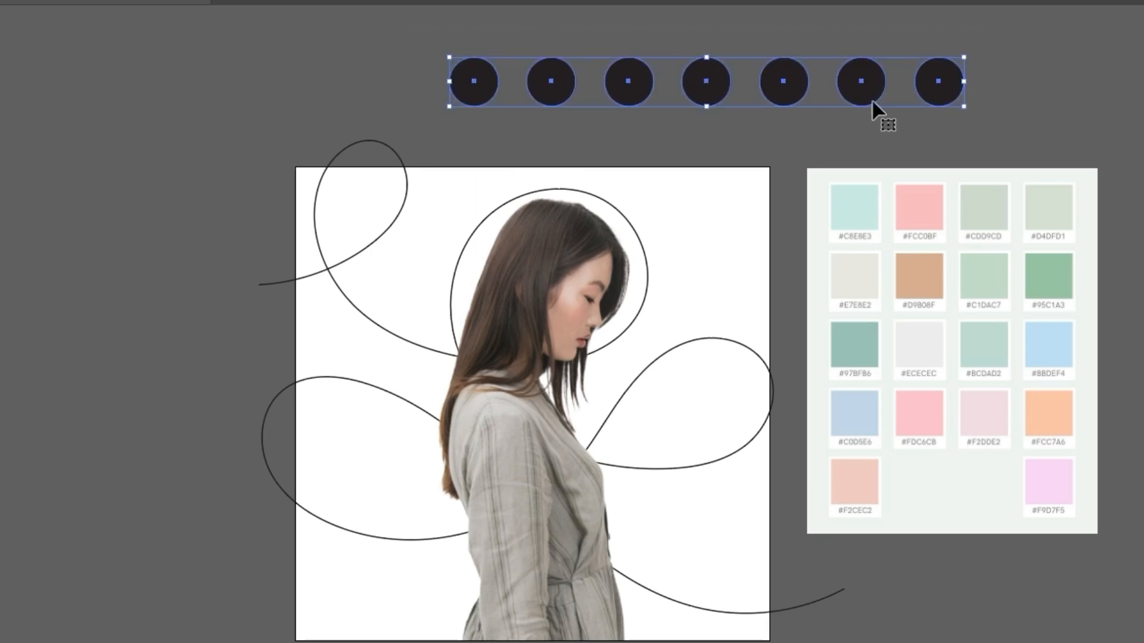
{"action": "left_click", "coordinate": [519, 159]}
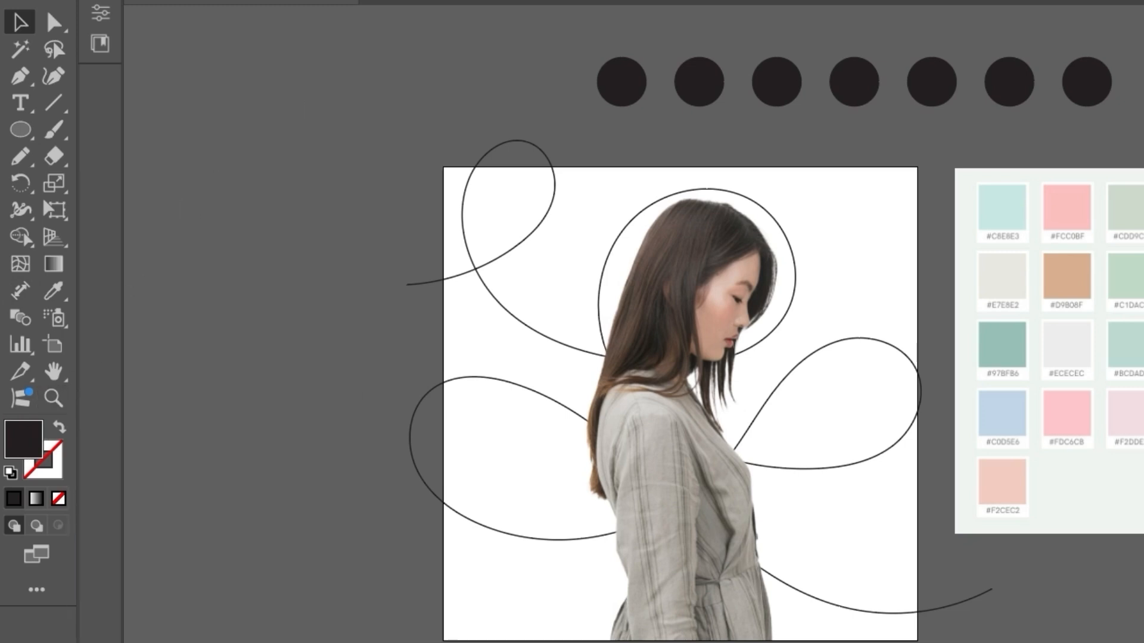
Step: Fill the first three circles with the palette's pink #FCC0BF, green #95C1A3 and tan #D9B08F using the Eyedropper
{"action": "key", "text": "i"}
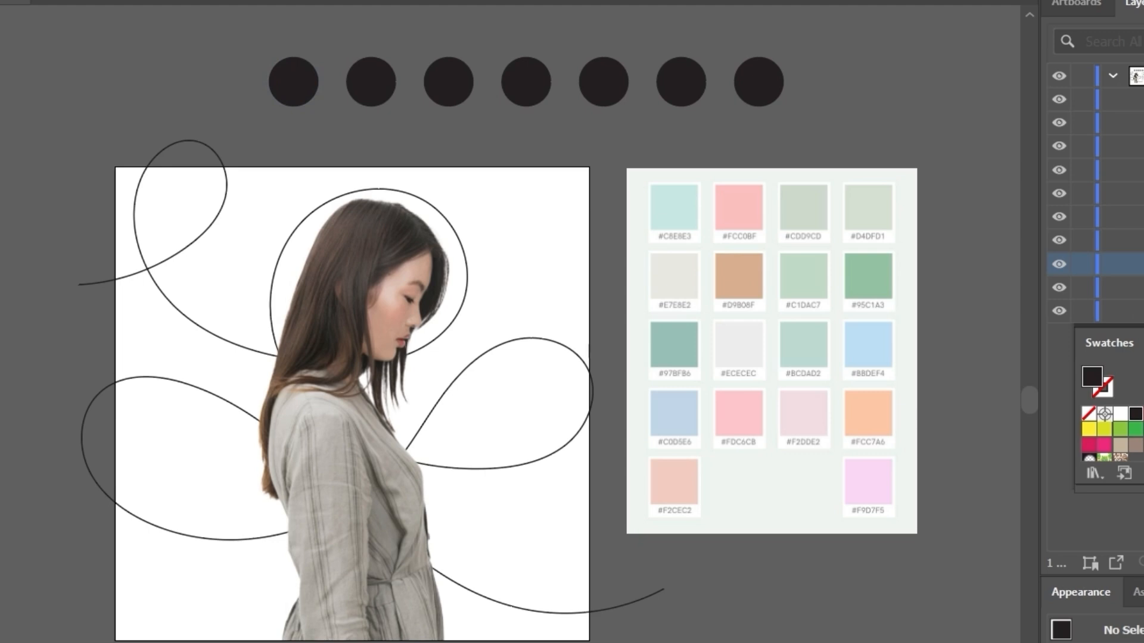
{"action": "left_click", "coordinate": [291, 91]}
{"action": "key", "text": "i"}
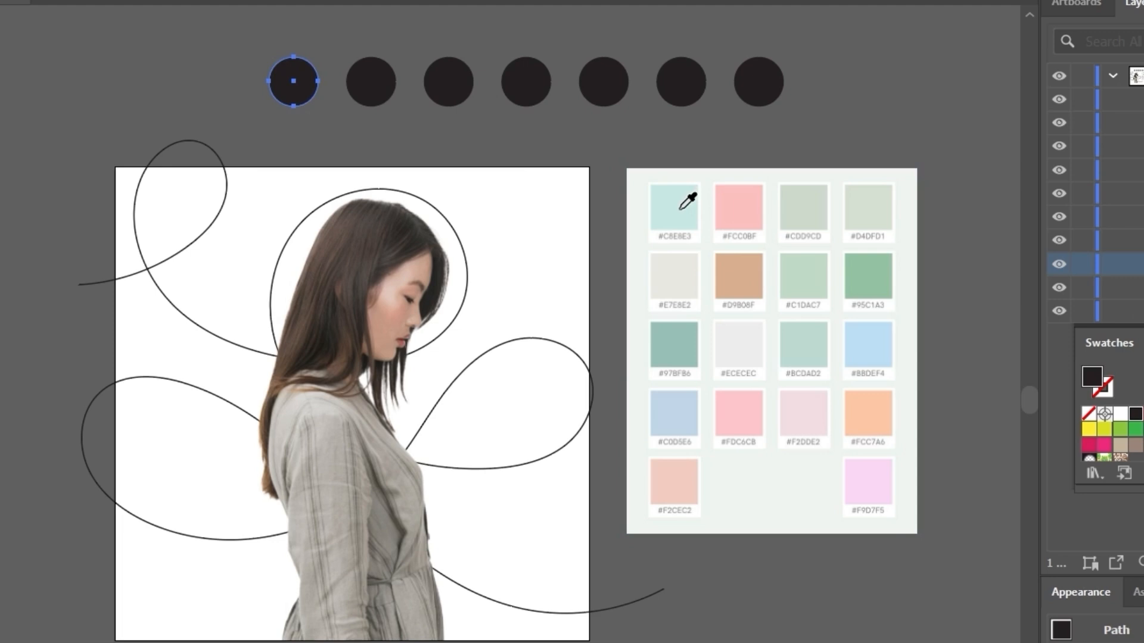
{"action": "left_click", "coordinate": [740, 205]}
{"action": "key", "text": "ctrl+alt+bracketright"}
{"action": "left_click", "coordinate": [856, 276]}
{"action": "key", "text": "ctrl+alt+bracketright"}
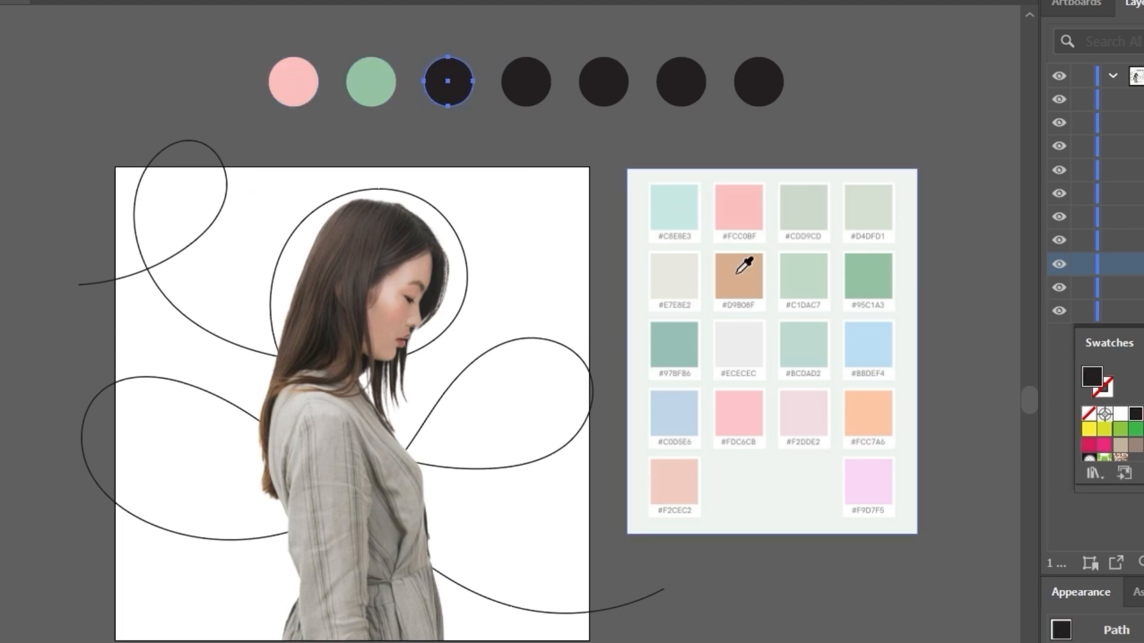
{"action": "left_click", "coordinate": [733, 274]}
{"action": "key", "text": "ctrl+alt+bracketright"}
Step: Fill the last three circles with the palette's pink #FDC6CB, light blue and peach #F2CEC2, and recolor the third circle teal
{"action": "left_click", "coordinate": [604, 87], "text": "ctrl"}
{"action": "left_click", "coordinate": [734, 411]}
{"action": "left_click", "coordinate": [681, 87], "text": "ctrl"}
{"action": "left_click", "coordinate": [864, 346]}
{"action": "left_click", "coordinate": [760, 97], "text": "ctrl"}
{"action": "left_click", "coordinate": [678, 489]}
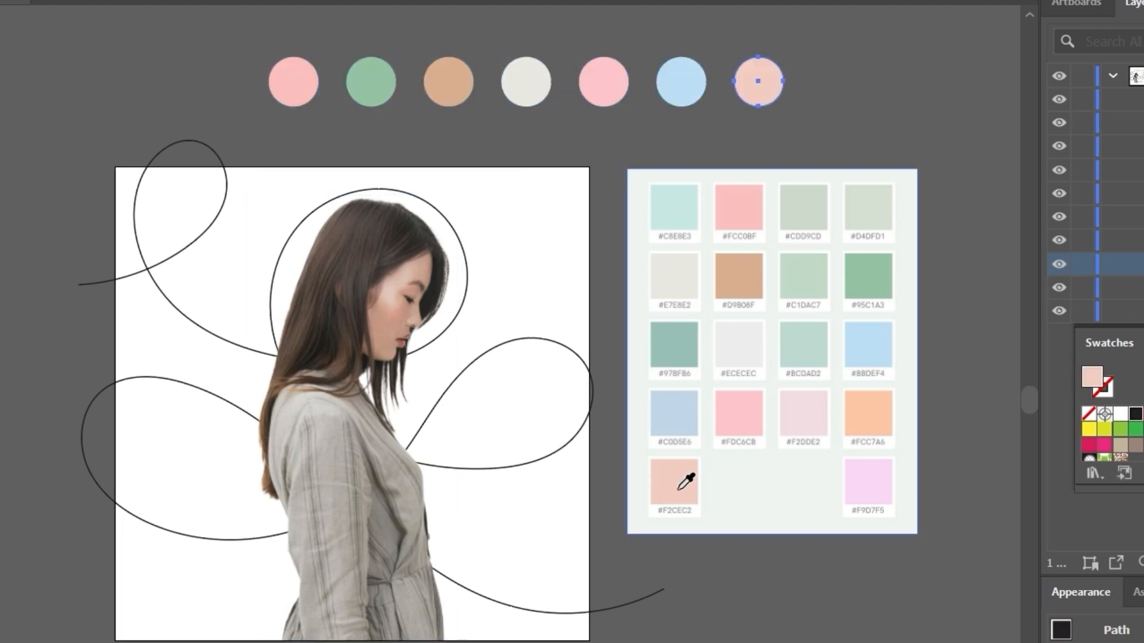
{"action": "left_click", "coordinate": [448, 87], "text": "ctrl"}
{"action": "left_click", "coordinate": [677, 345]}
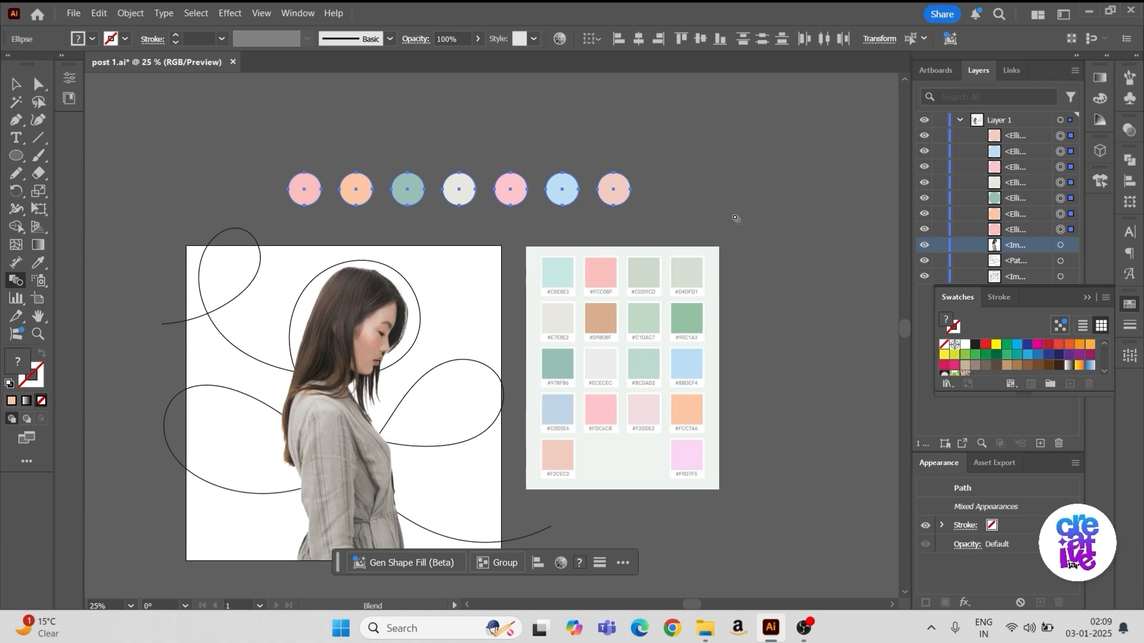
Step: Blend the seven colored circles with spacing set to Specified Steps and 1000 steps
{"action": "left_click", "coordinate": [16, 84]}
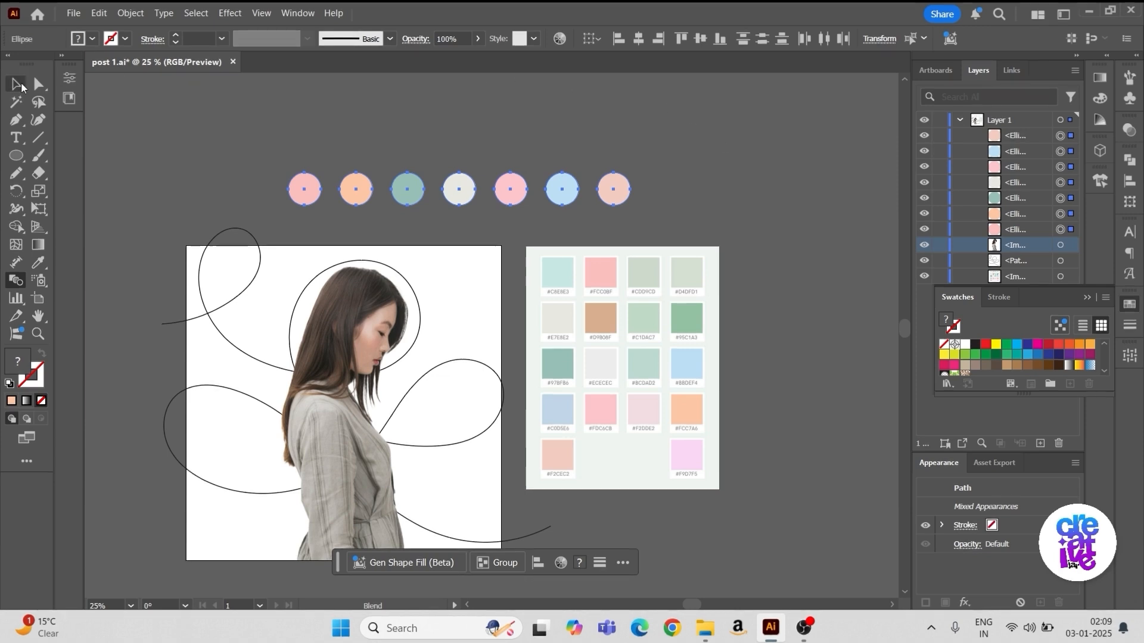
{"action": "left_click", "coordinate": [313, 134]}
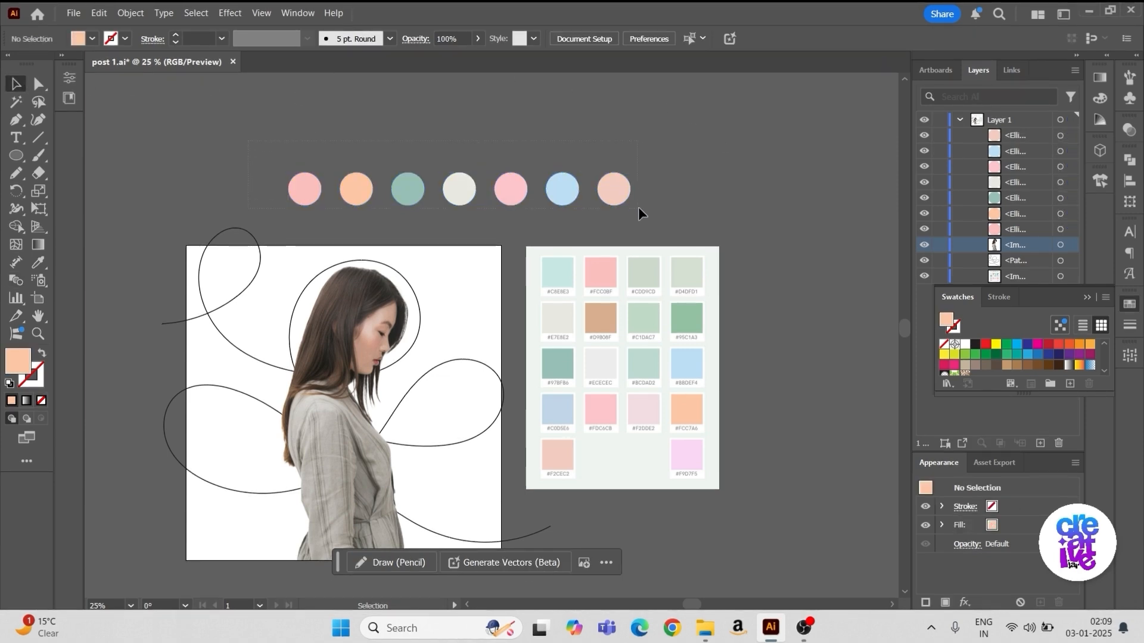
{"action": "left_click_drag", "start_coordinate": [640, 206], "coordinate": [638, 205]}
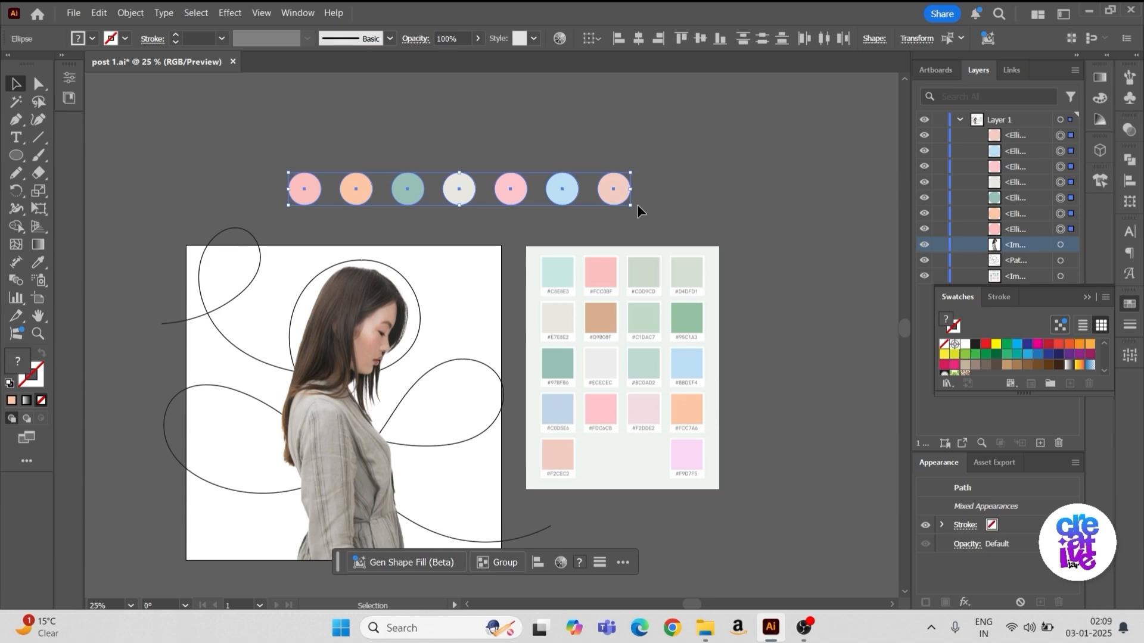
{"action": "left_click", "coordinate": [19, 283]}
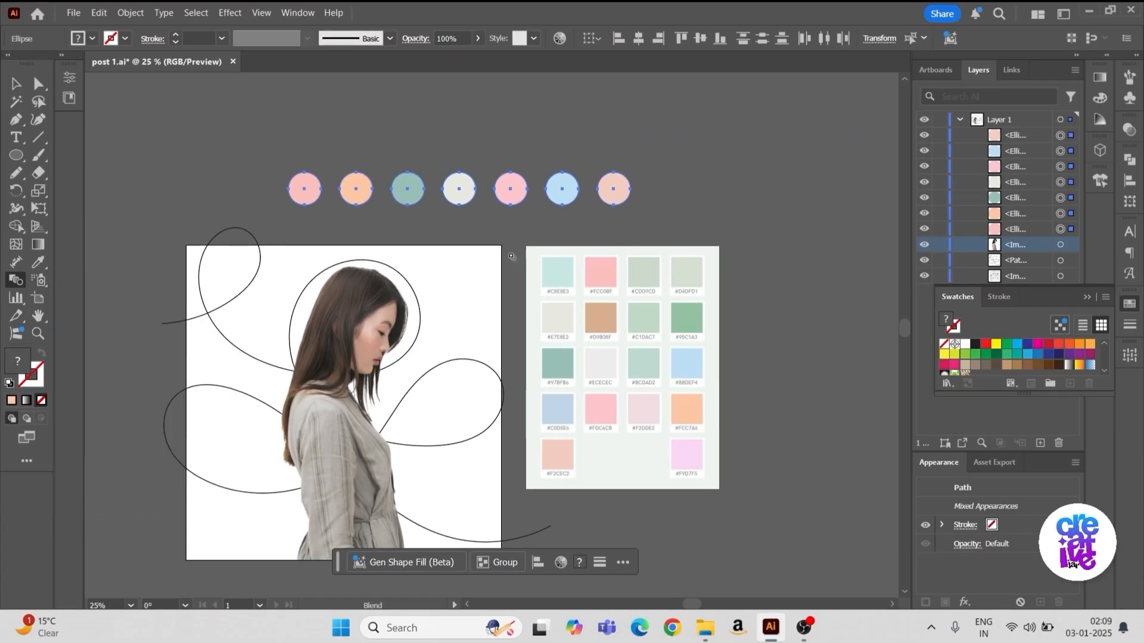
{"action": "key", "text": "Return"}
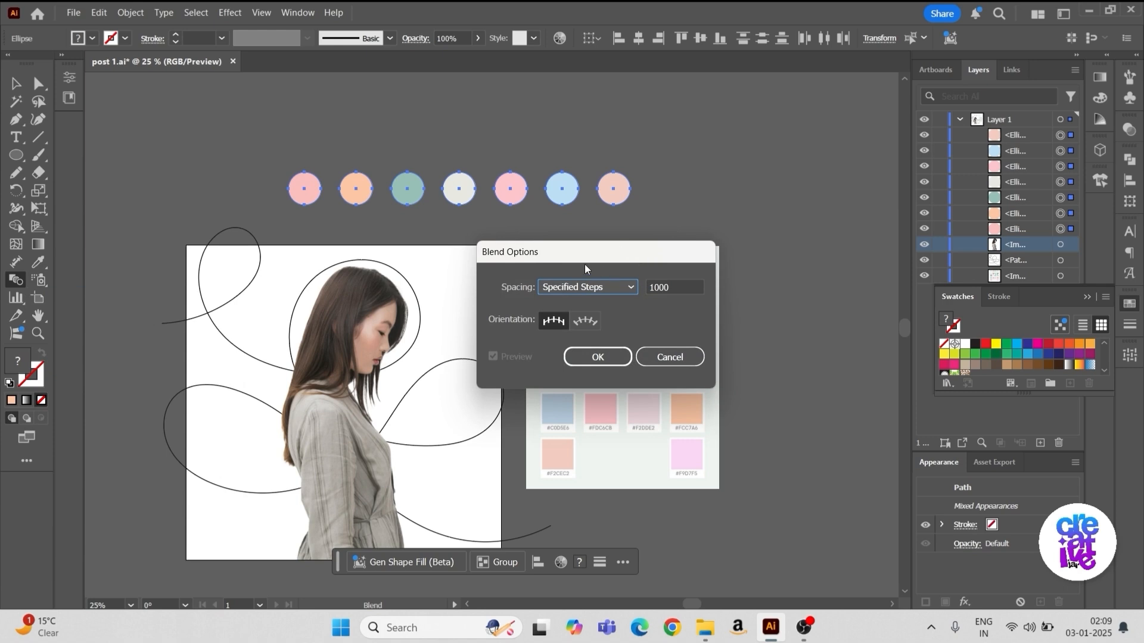
{"action": "left_click_drag", "start_coordinate": [569, 252], "coordinate": [616, 256]}
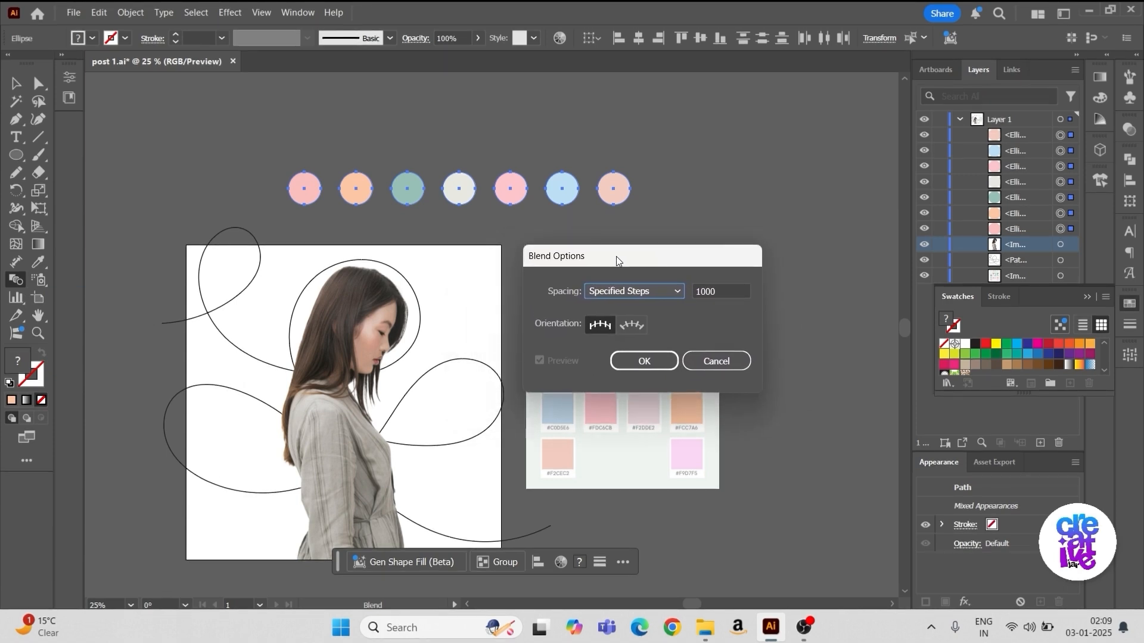
{"action": "left_click", "coordinate": [641, 291]}
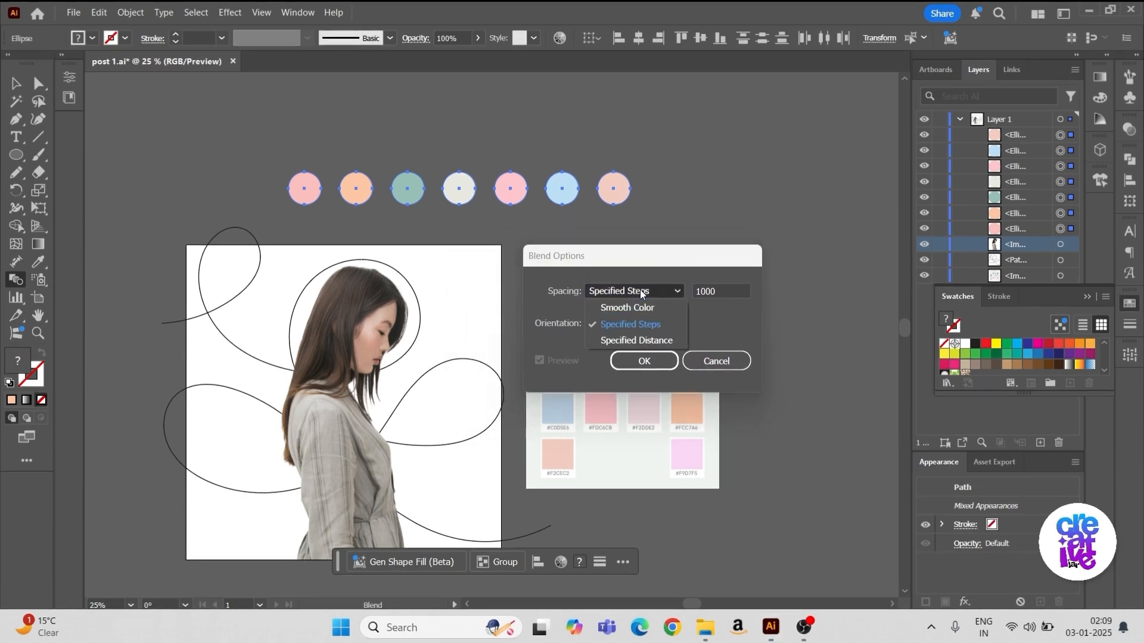
{"action": "left_click", "coordinate": [645, 324]}
{"action": "left_click", "coordinate": [726, 290]}
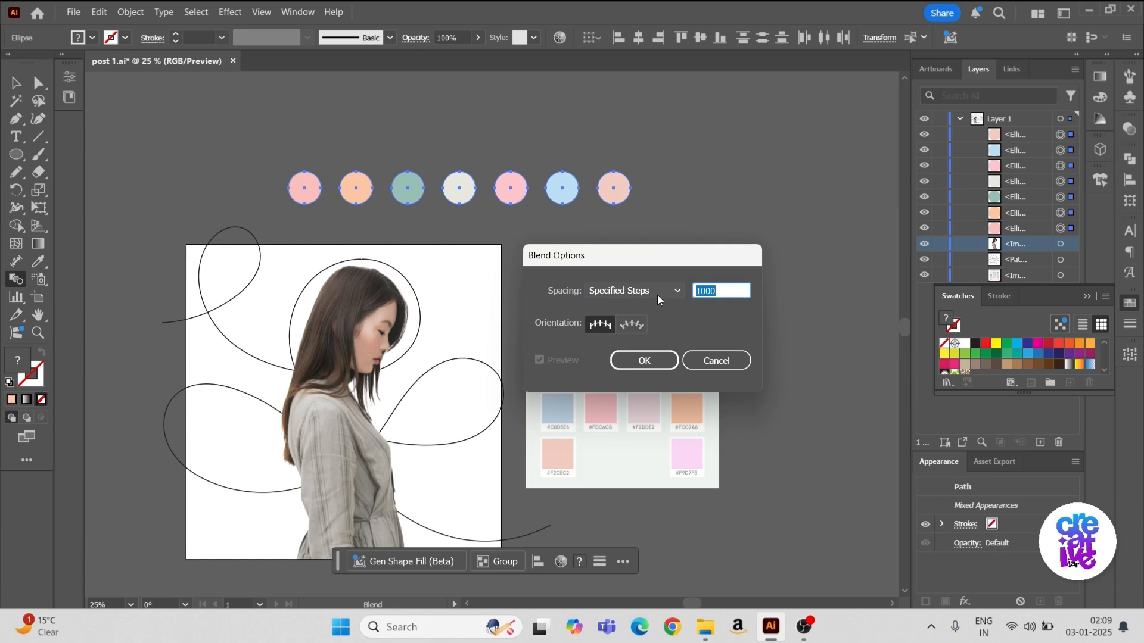
{"action": "type", "text": "1000"}
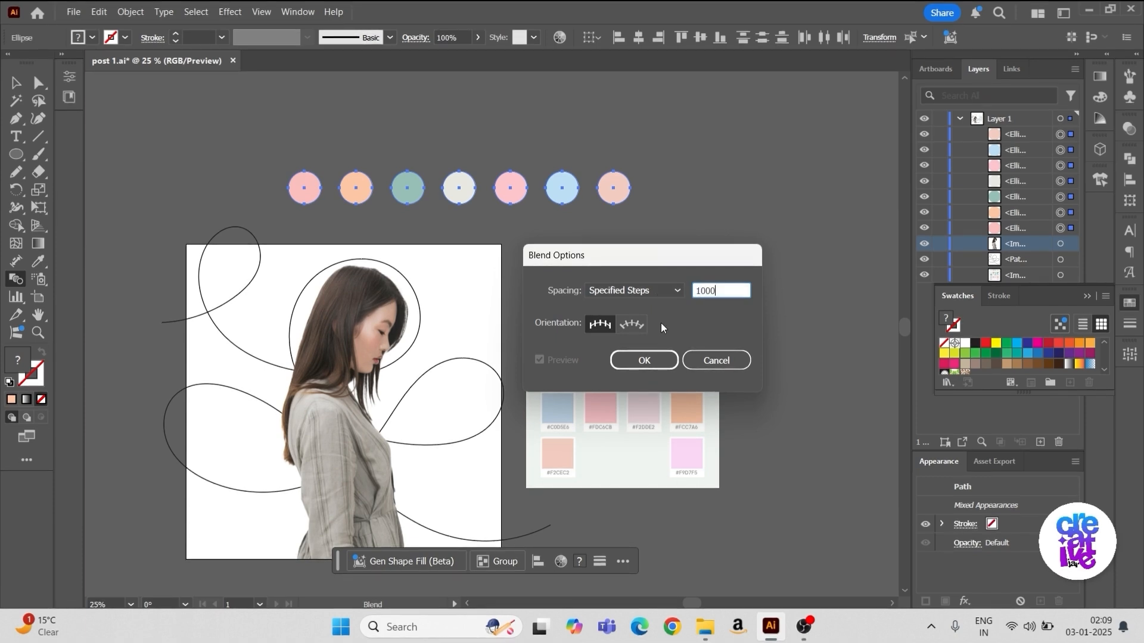
{"action": "left_click", "coordinate": [656, 360]}
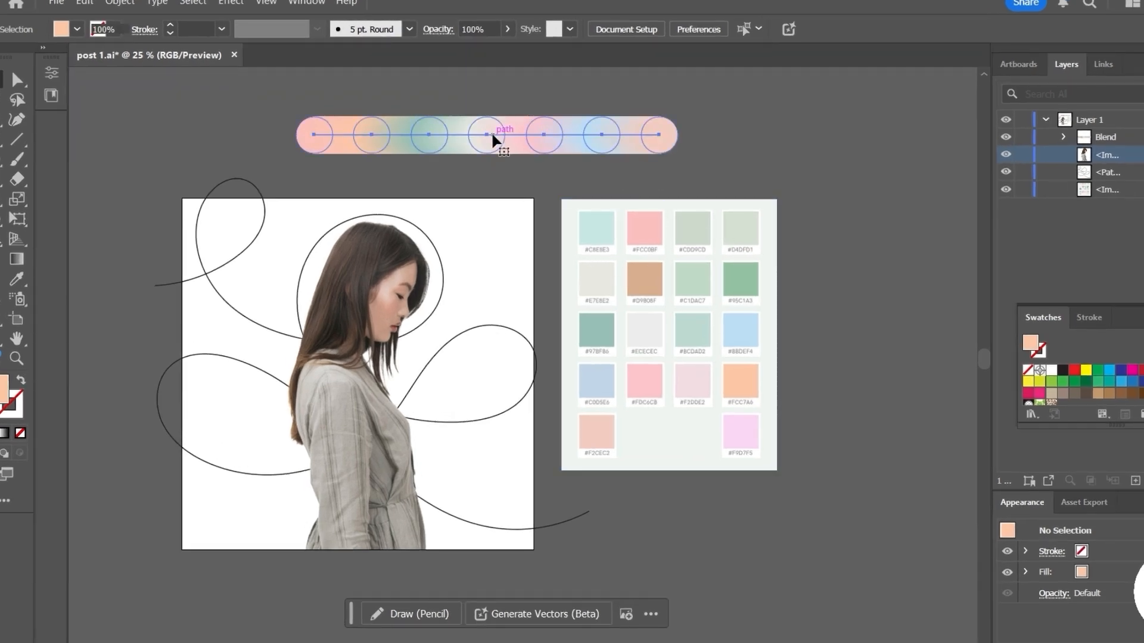
Step: Replace the spine of the circle blend with the looping pencil curve
{"action": "left_click", "coordinate": [491, 132]}
{"action": "left_click", "coordinate": [204, 273], "text": "shift"}
{"action": "left_click", "coordinate": [120, 2]}
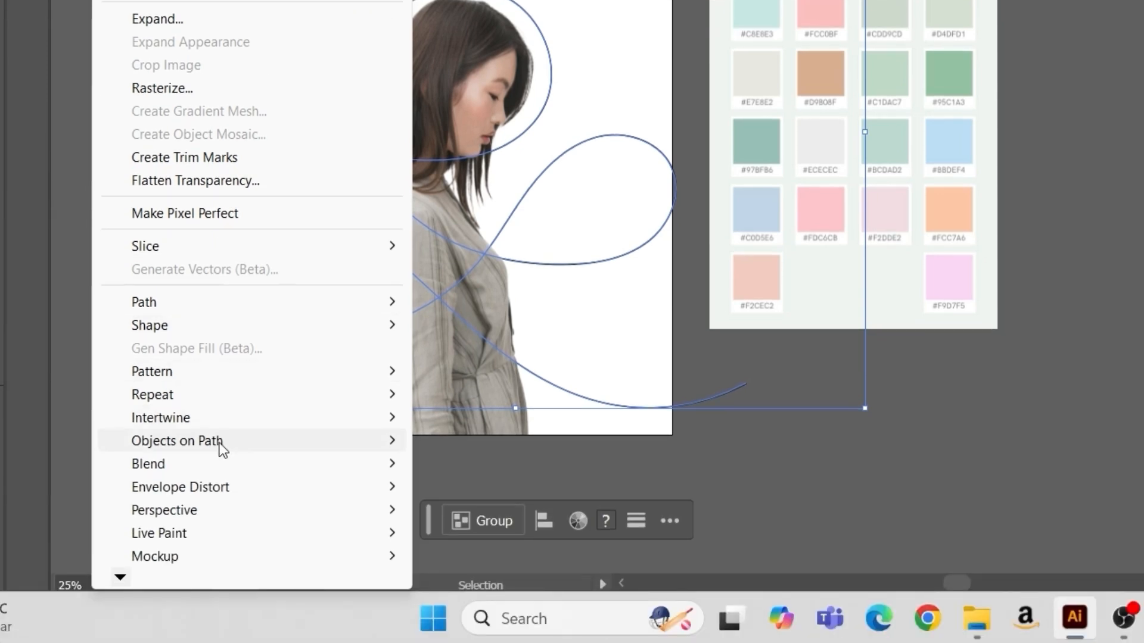
{"action": "mouse_move", "coordinate": [187, 463]}
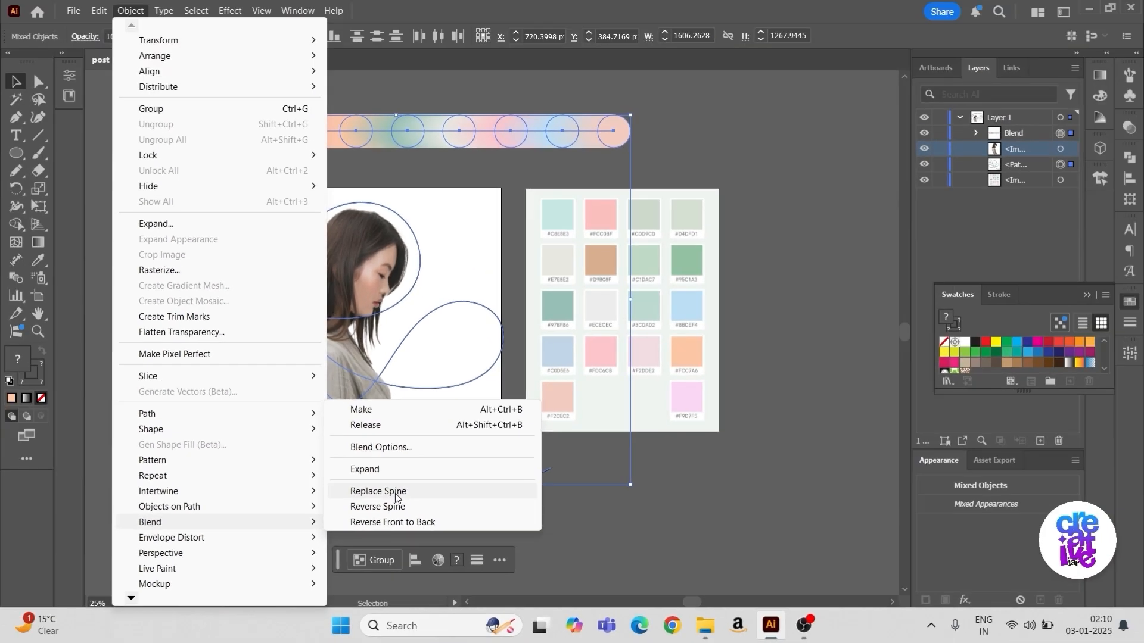
{"action": "left_click", "coordinate": [428, 421]}
{"action": "left_click", "coordinate": [412, 103]}
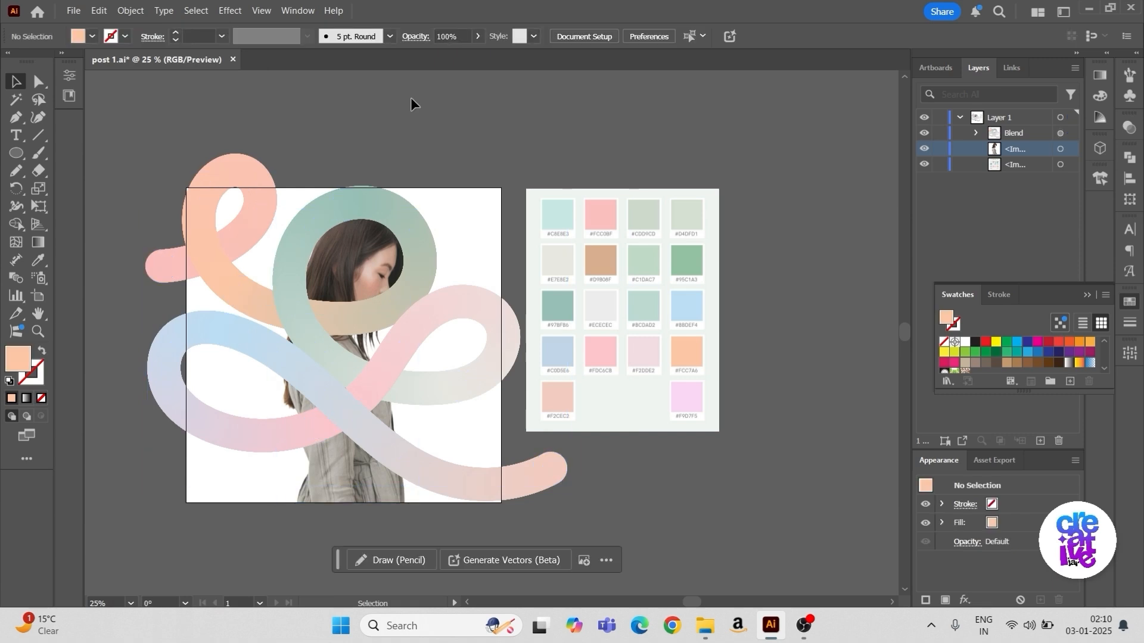
Step: Turn on Trim View to hide the artwork outside the artboard, and select the woman's image
{"action": "left_click", "coordinate": [452, 302]}
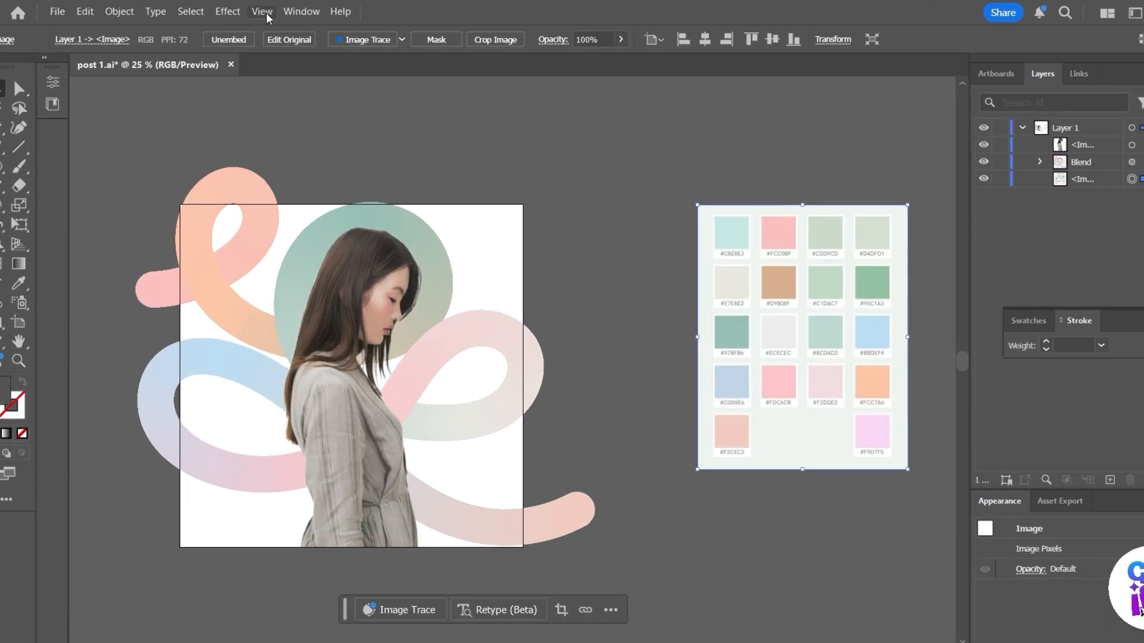
{"action": "left_click", "coordinate": [262, 12]}
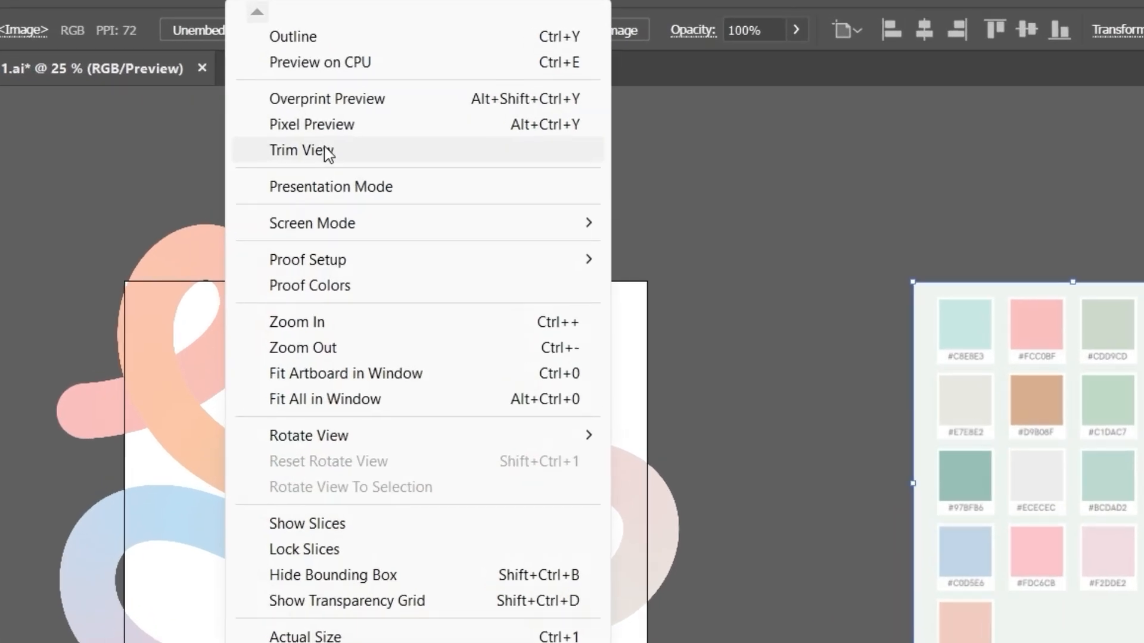
{"action": "left_click", "coordinate": [307, 149]}
{"action": "left_click", "coordinate": [323, 144]}
{"action": "left_click", "coordinate": [403, 347]}
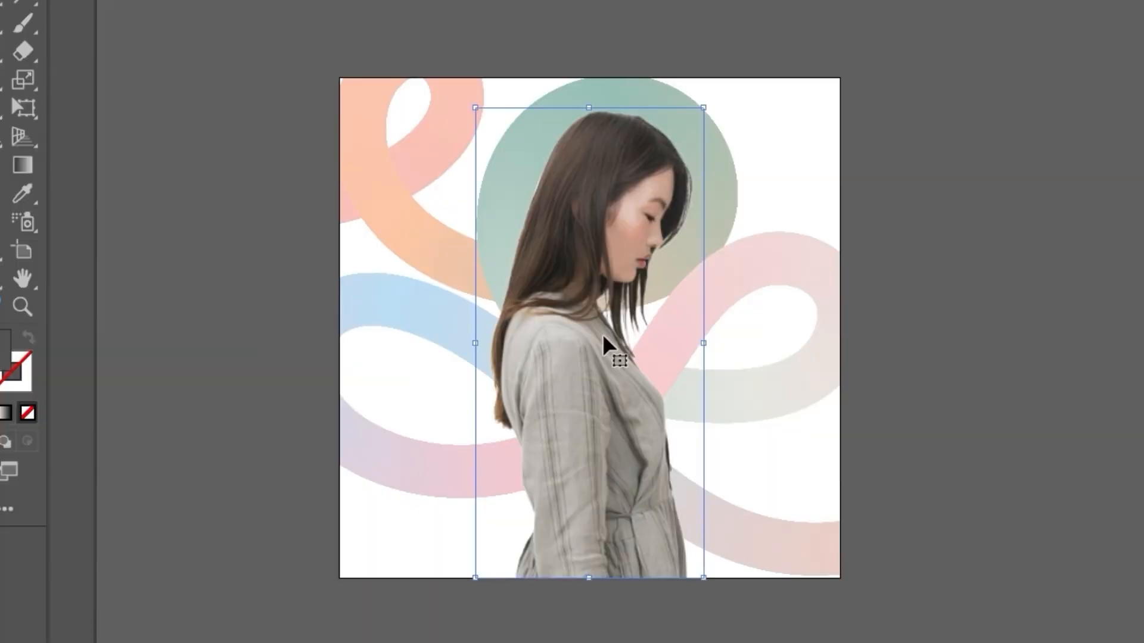